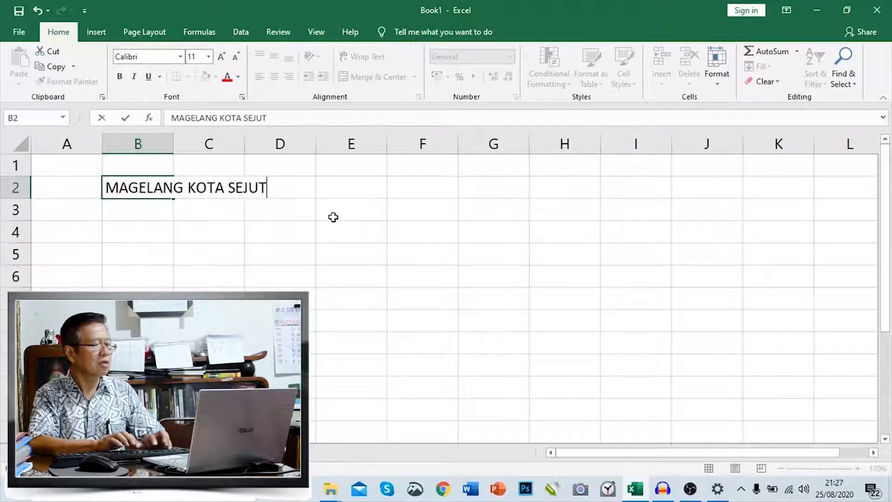
Step: Complete the text "MAGELANG KOTA SEJUTA BUNGA" in cell B2 and fit column B's width to it
text(A BUNG)
key(Return)
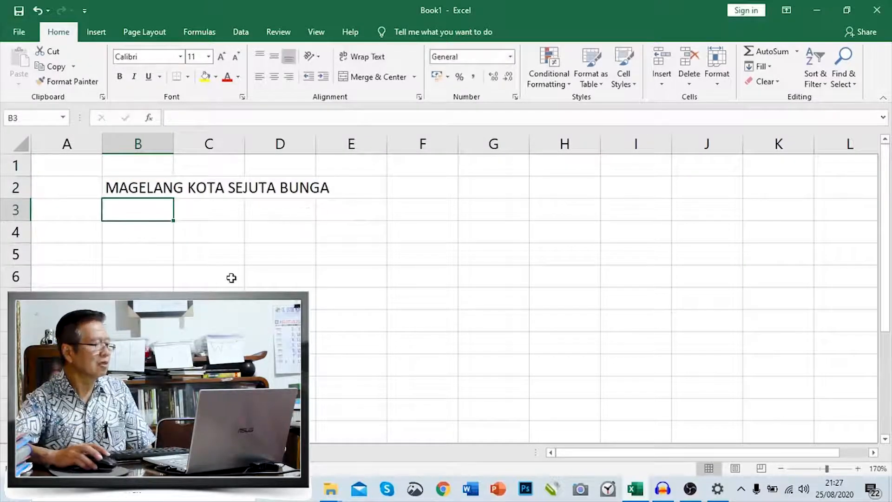
double_click(174, 139)
Step: Insert a LEFT function in cell C2 that extracts 8 characters from the text in B2
click(370, 188)
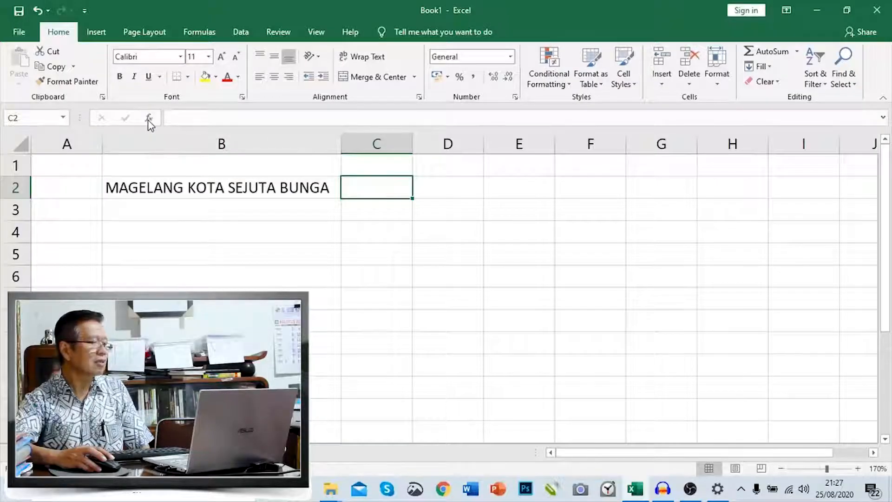
click(148, 119)
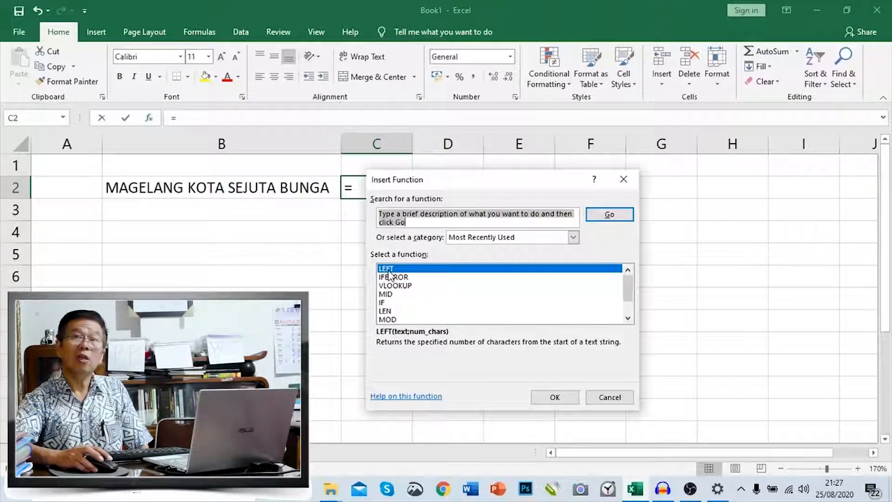
click(558, 398)
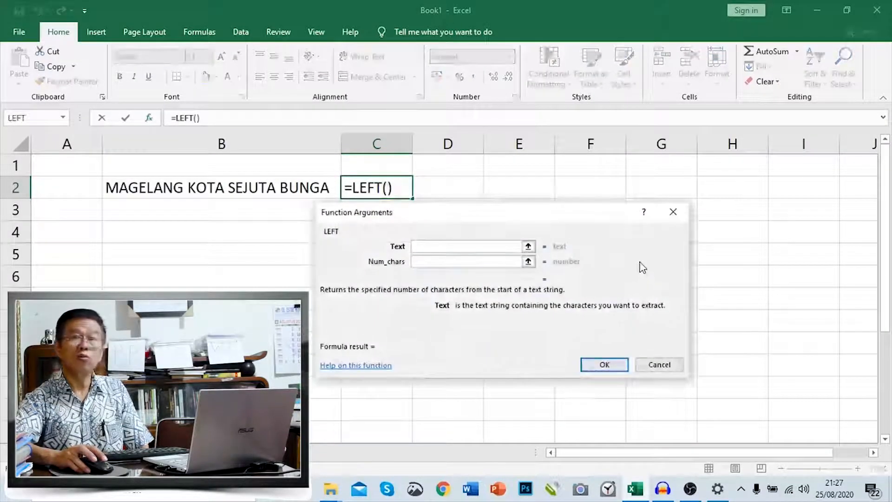
drag(324, 215, 430, 206)
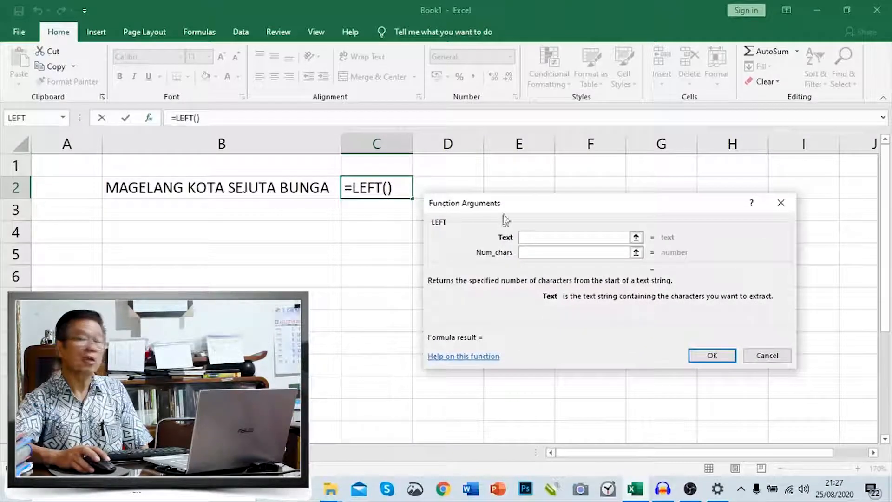
drag(506, 211, 506, 188)
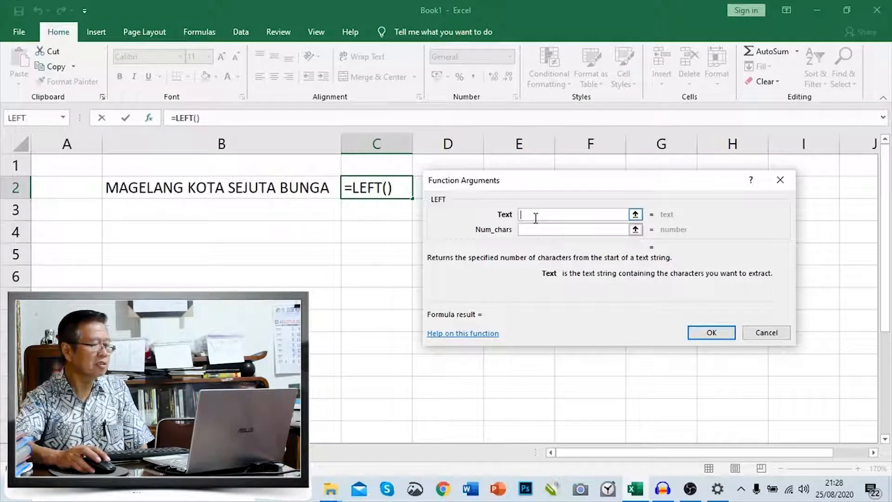
click(189, 188)
click(556, 231)
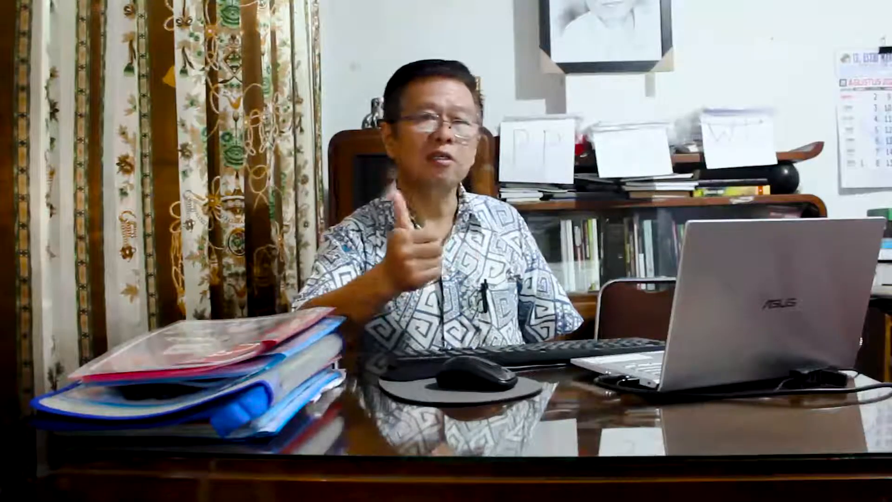
text(8)
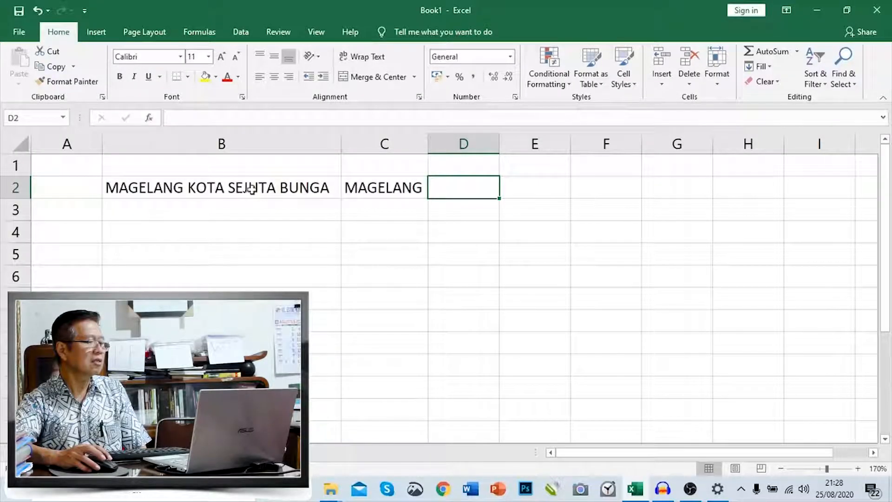
Step: Start inserting a function in cell D2 and list functions from the All category
click(235, 188)
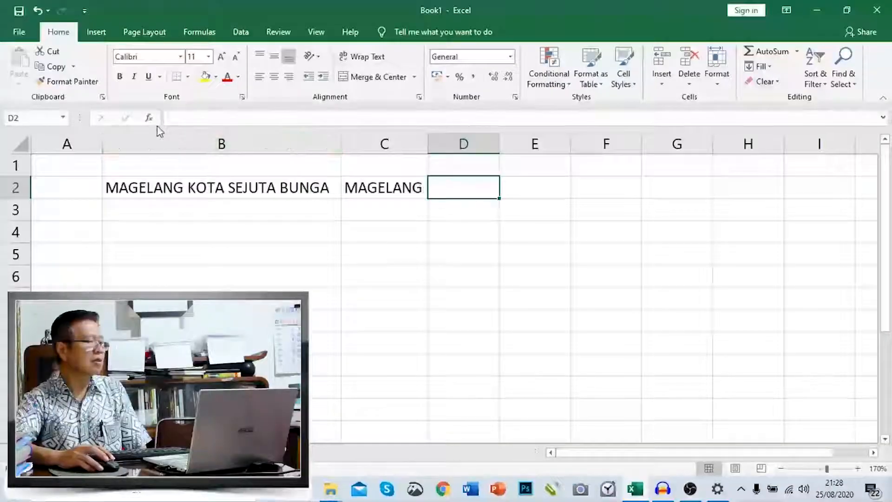
click(150, 118)
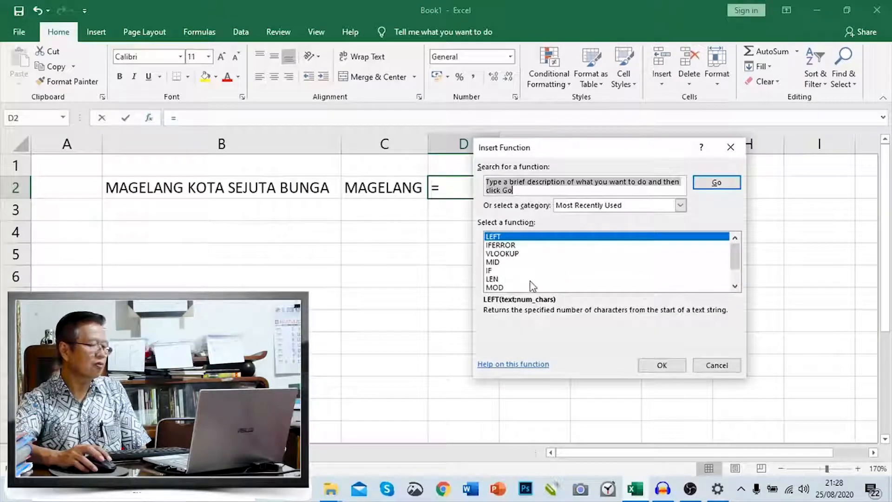
click(735, 287)
click(735, 286)
click(735, 287)
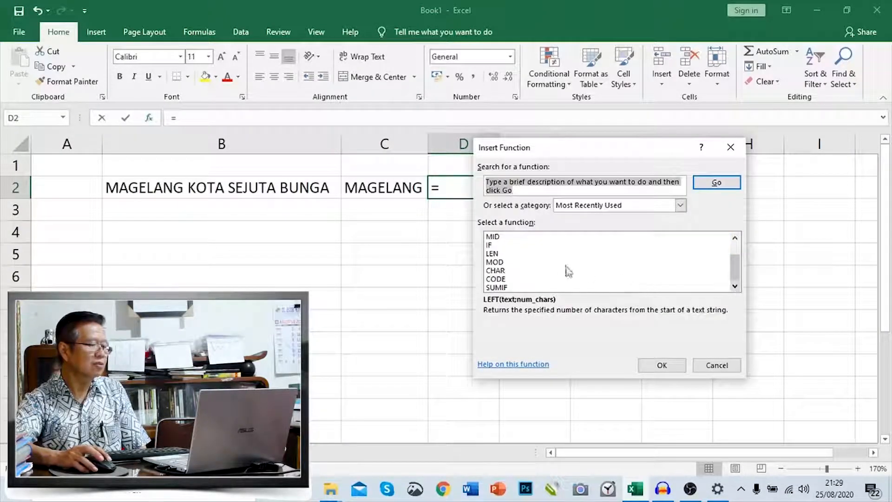
drag(736, 274, 743, 257)
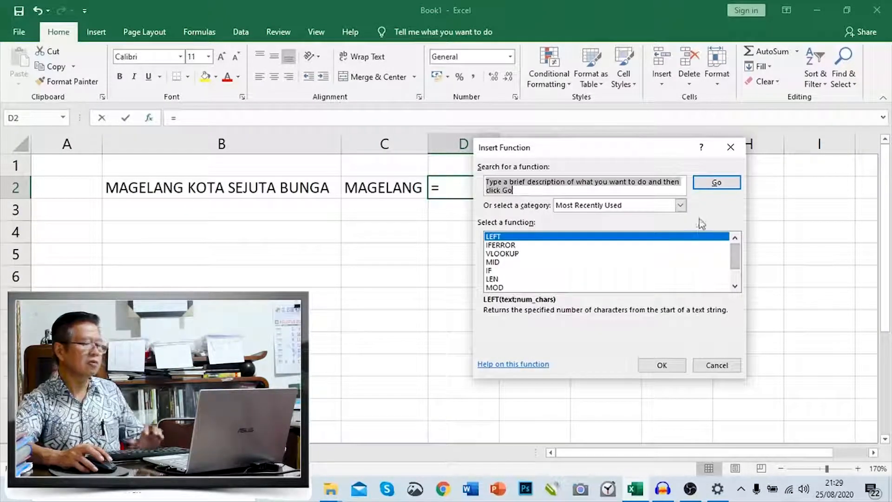
click(681, 206)
click(592, 224)
click(667, 271)
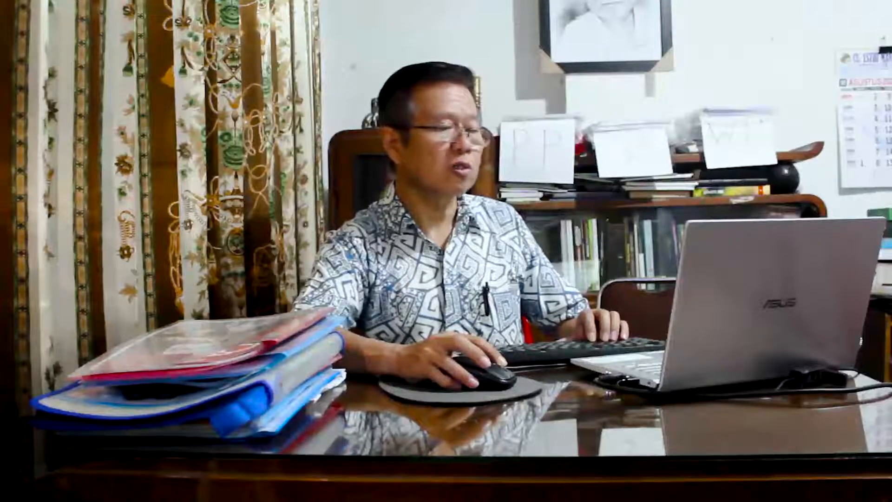
Step: Choose the RIGHT function from the full function list for cell D2
click(735, 287)
click(735, 286)
click(735, 286)
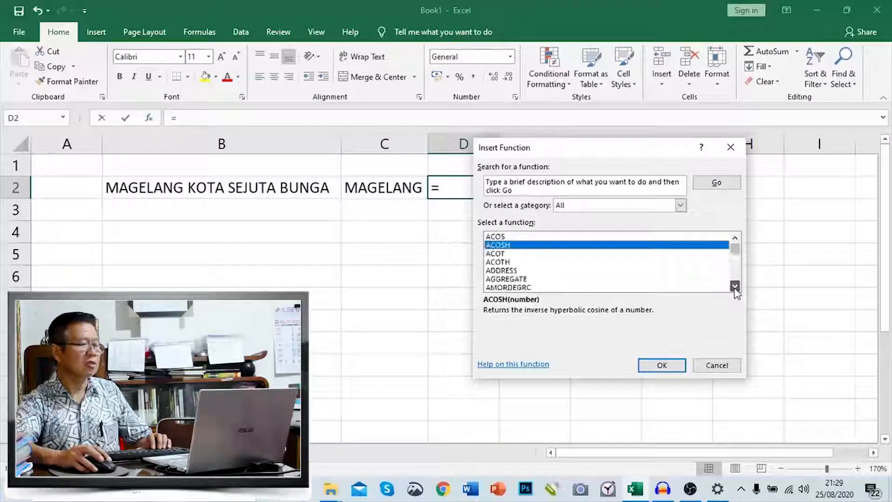
click(735, 286)
click(735, 286)
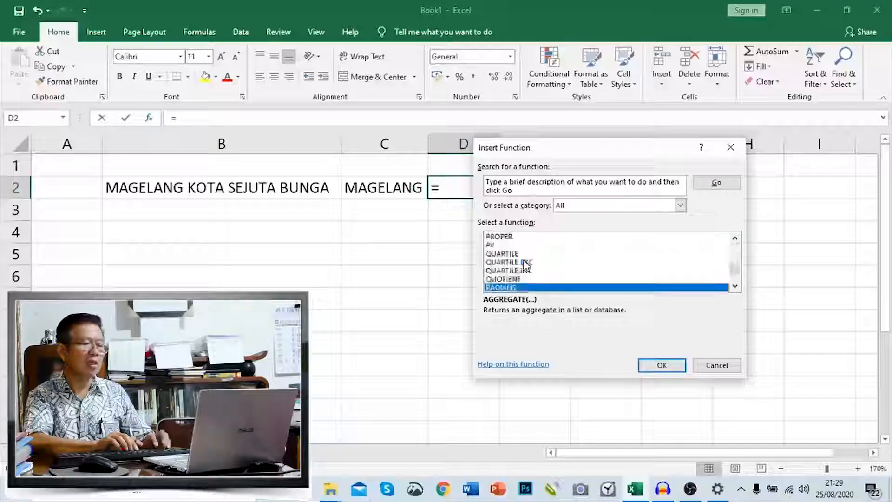
key(Down)
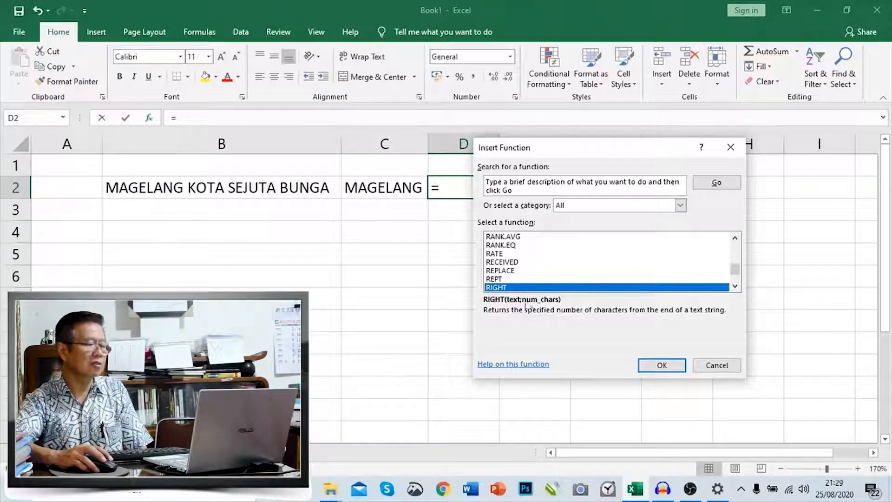
click(663, 365)
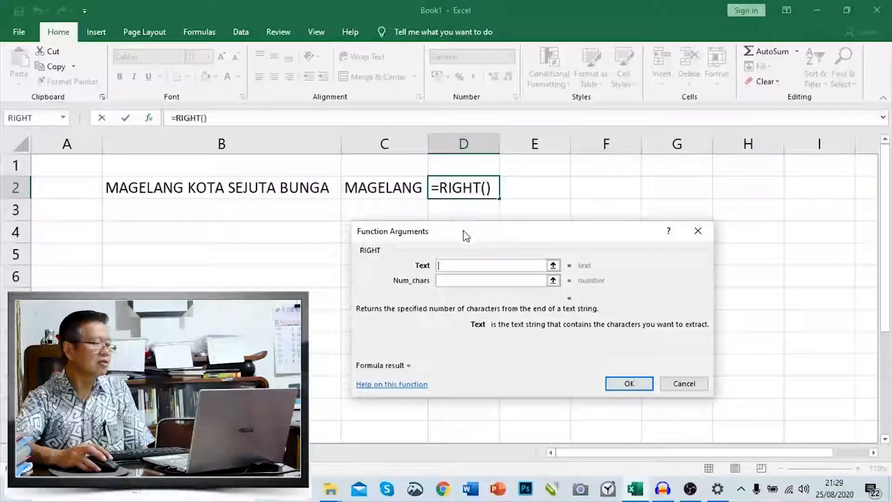
Step: Set the RIGHT function's text to B2 and its number of characters to 5
drag(466, 236, 439, 232)
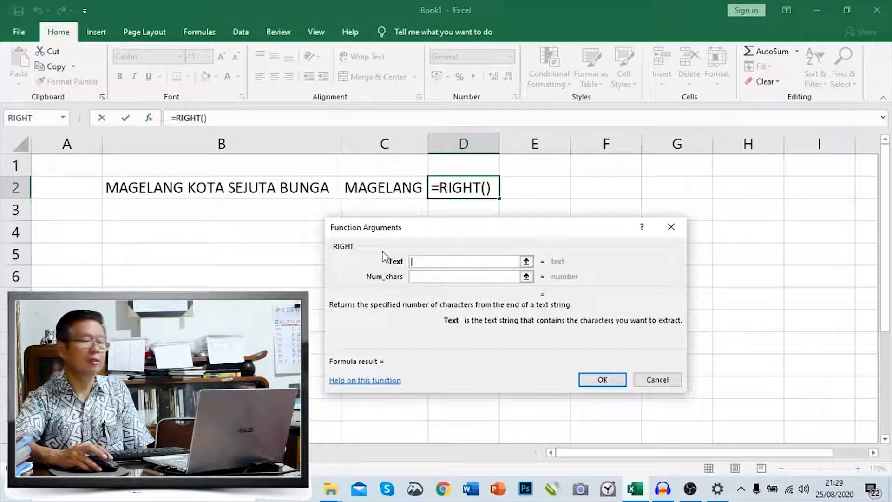
click(289, 190)
click(437, 278)
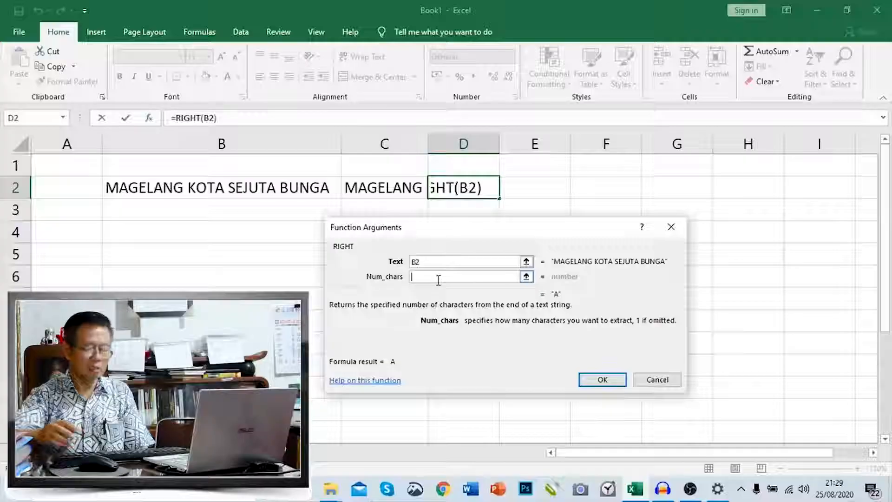
text(5)
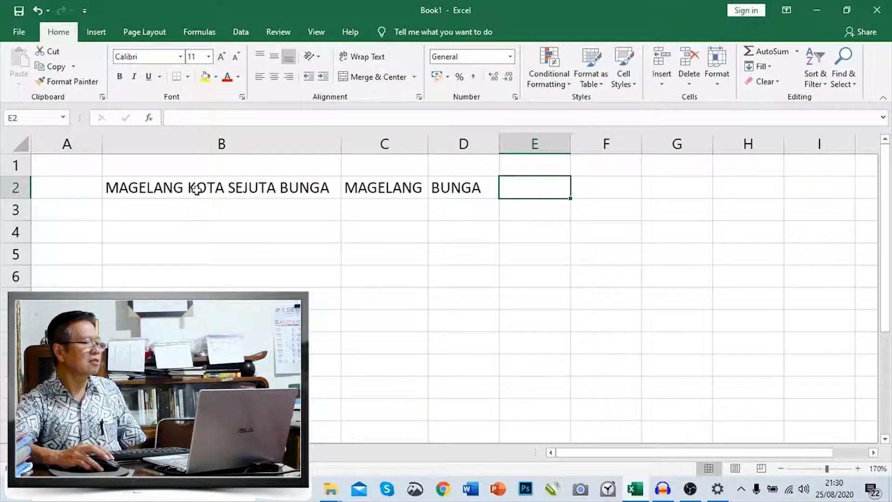
Step: Insert the MID function in cell E2, choosing it from the All category
click(199, 189)
click(532, 189)
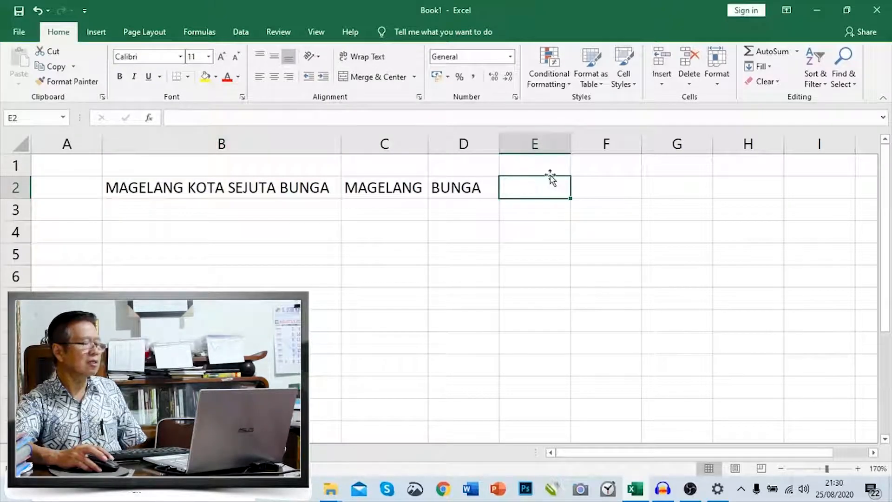
click(149, 120)
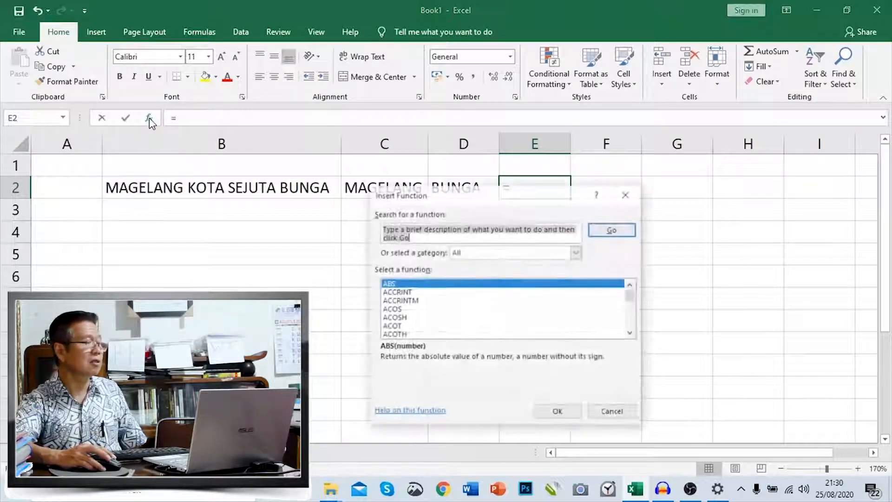
click(576, 253)
click(512, 275)
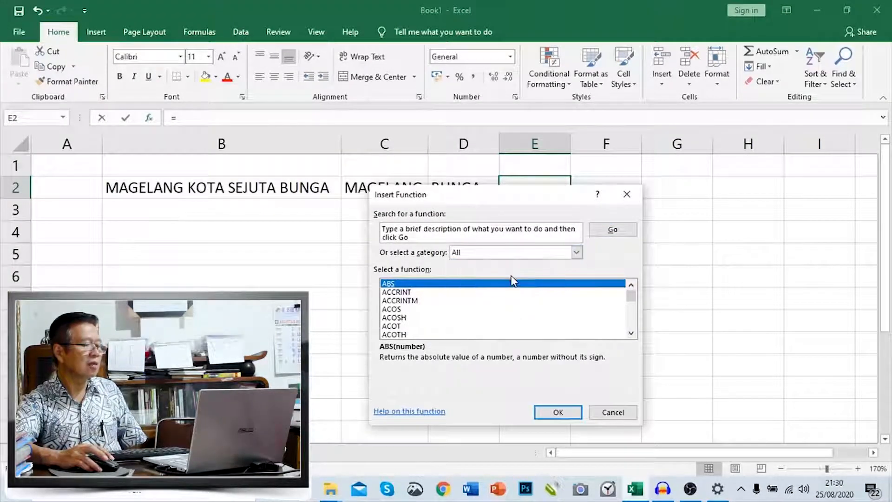
click(421, 310)
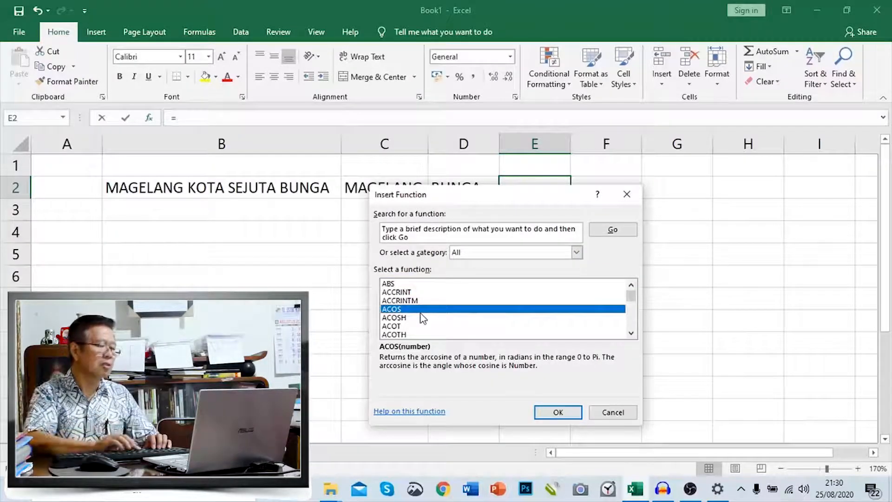
text(mid)
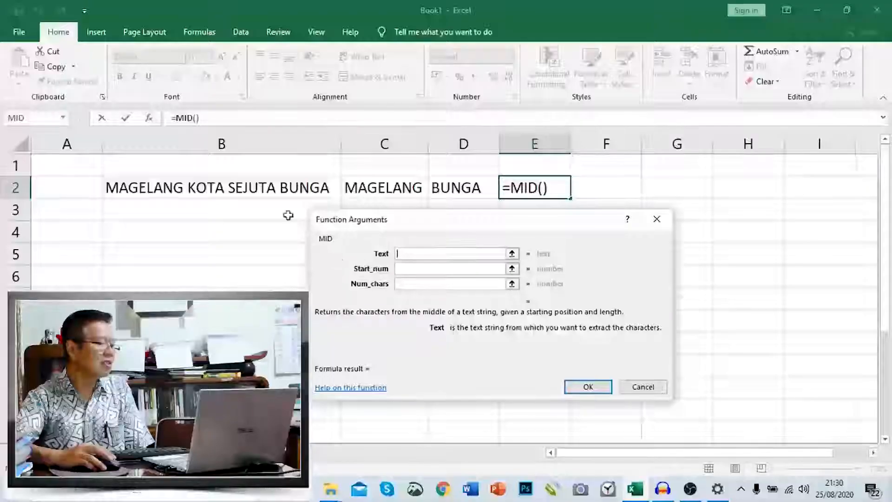
Step: Set the MID function's text to B2, its start position to 10 and its number of characters to 4
click(243, 186)
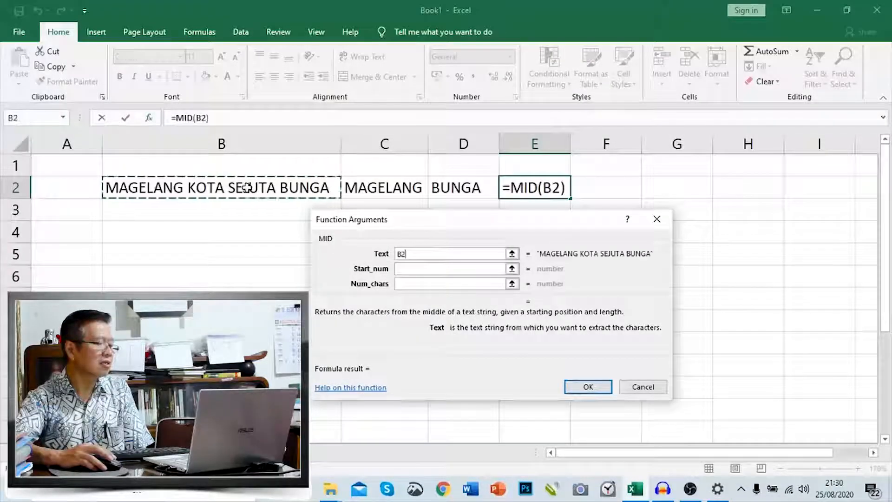
click(444, 274)
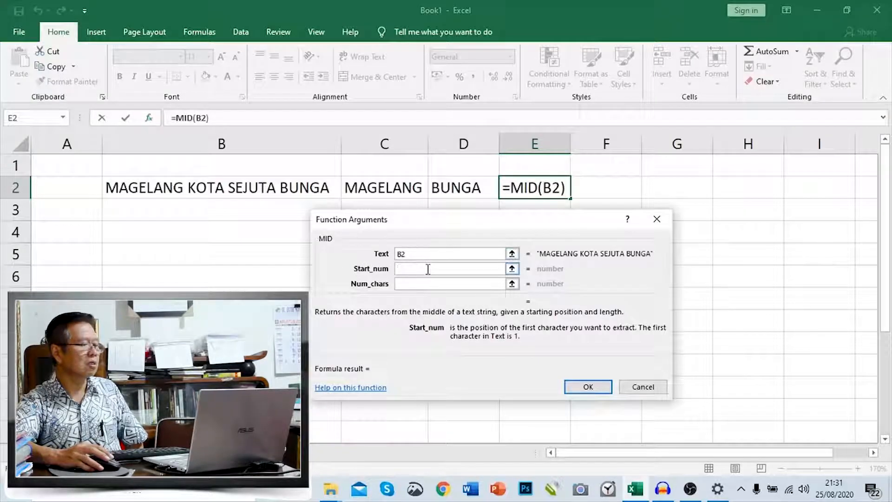
text(10)
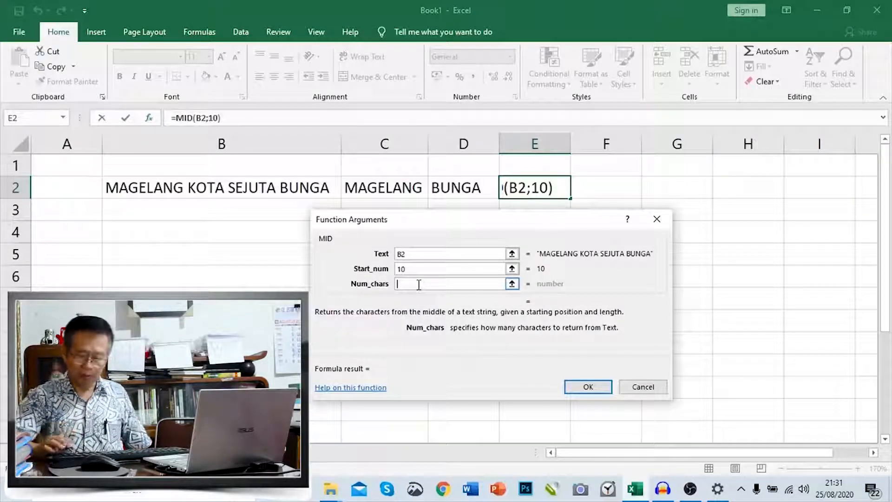
text(4)
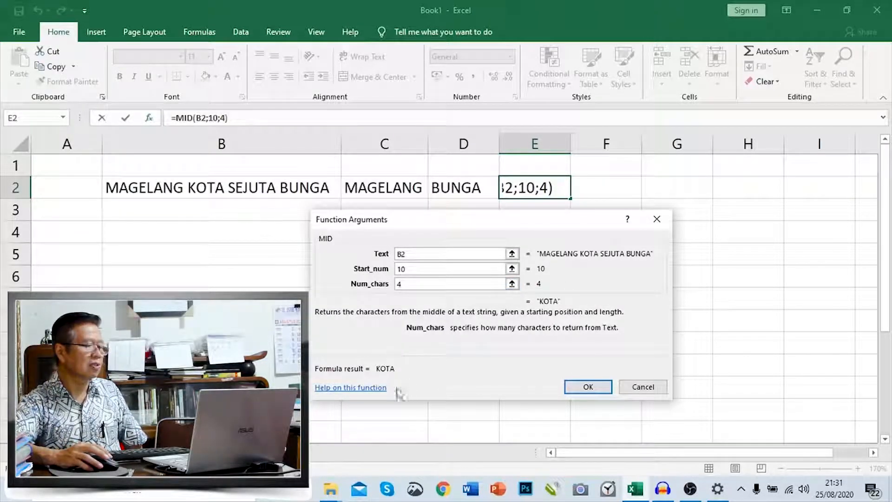